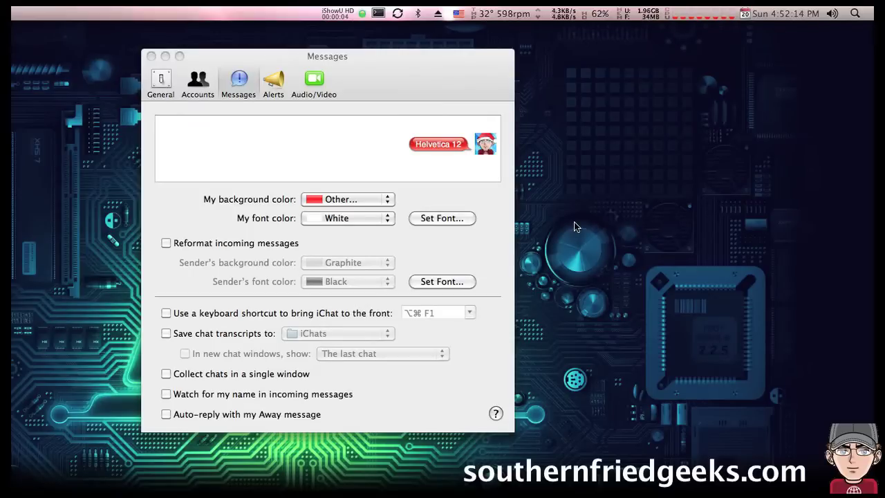
# Toggle the Dock's hiding and move the Messages preferences window lower on the desktop
pyautogui.press('alt+super+d')
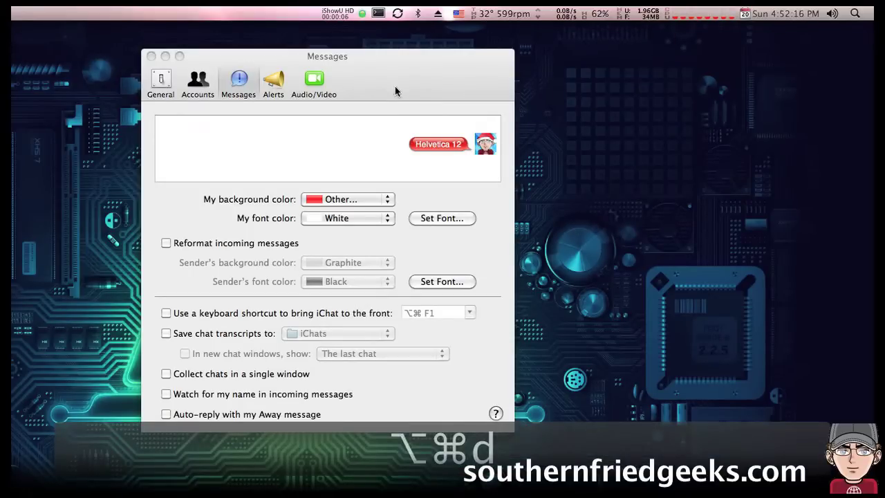
pyautogui.moveTo(394, 86); pyautogui.dragTo(440, 129)
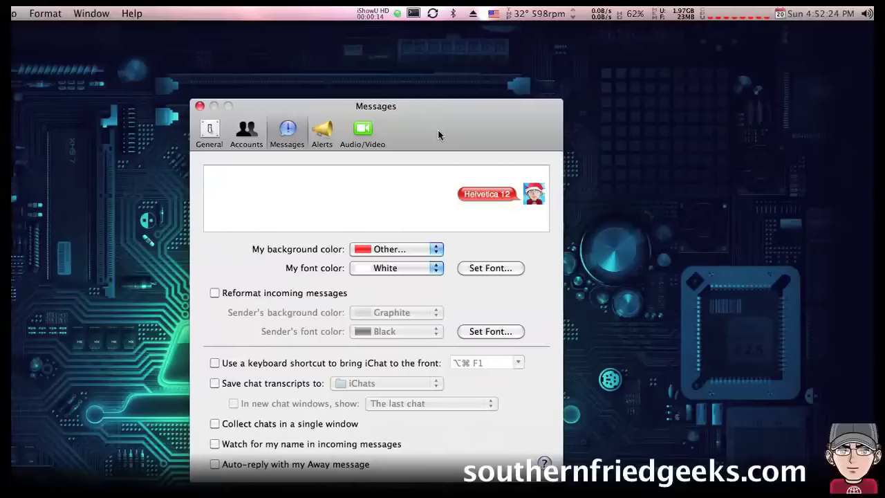
pyautogui.moveTo(457, 123); pyautogui.dragTo(456, 155)
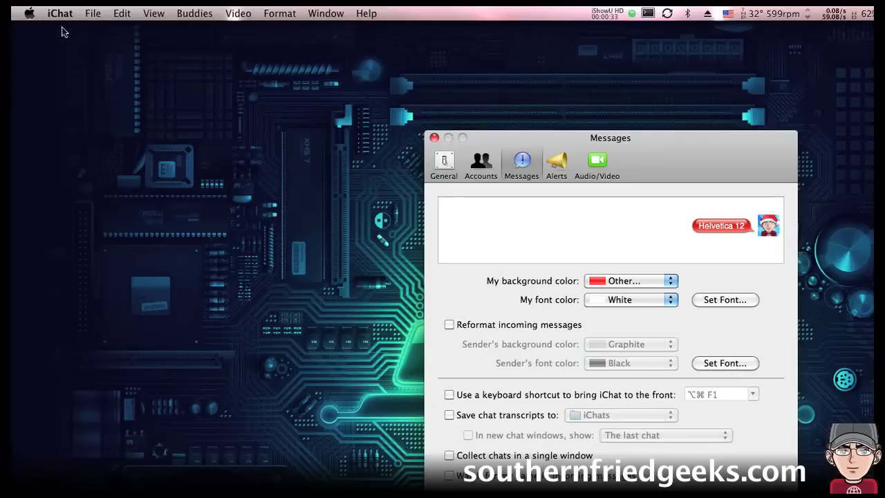
# Look up the Preferences command among iChat's application commands and dismiss the list
pyautogui.click(53, 13)
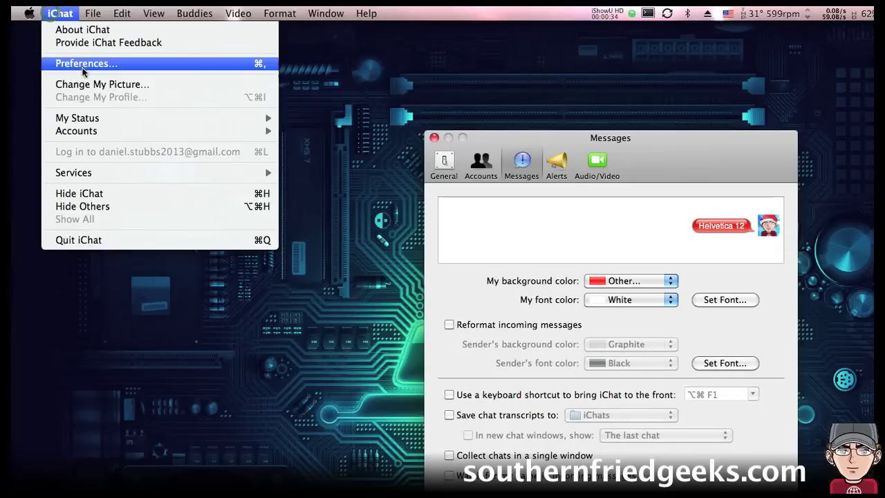
pyautogui.click(681, 207)
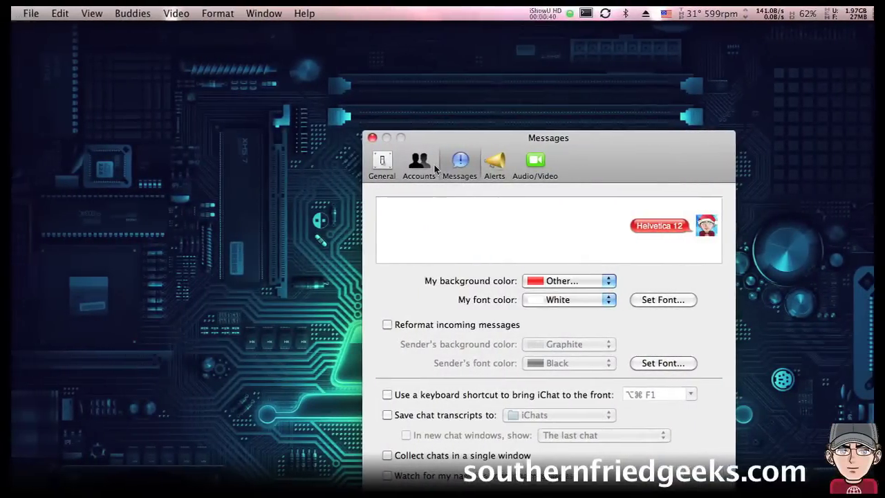
# Check the choices for my background color and set it to Aqua
pyautogui.click(528, 284)
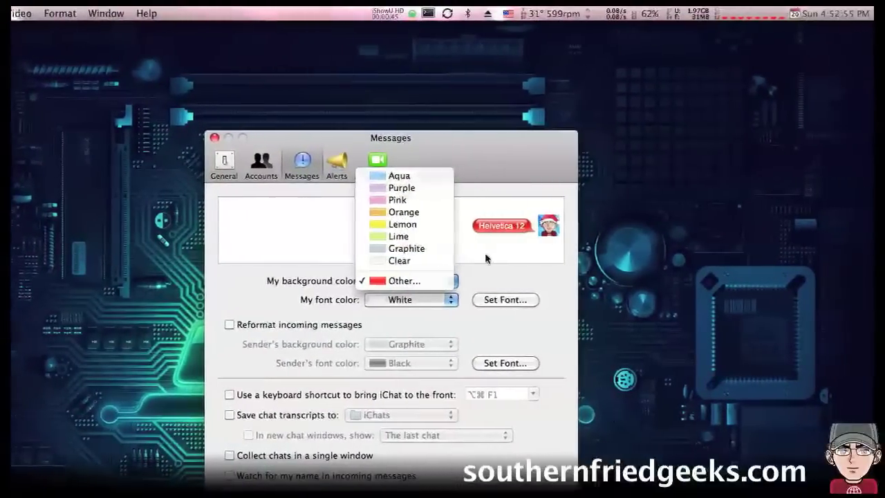
pyautogui.click(484, 257)
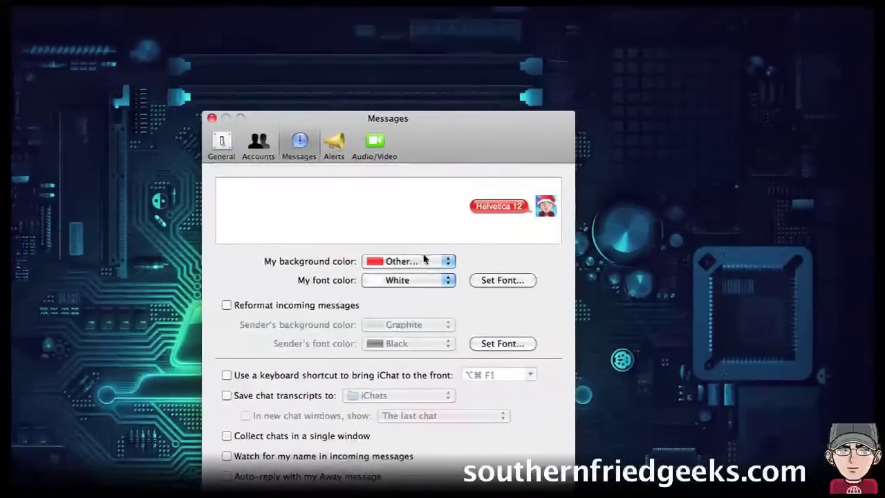
pyautogui.click(385, 280)
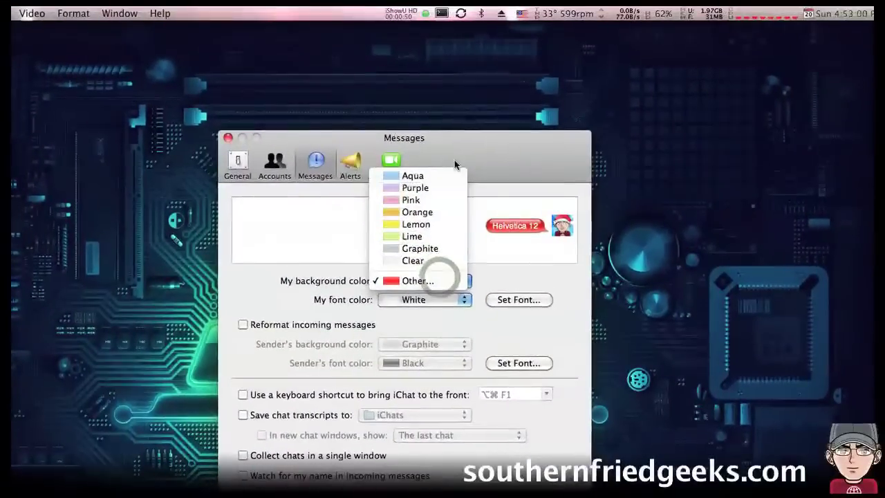
pyautogui.click(440, 160)
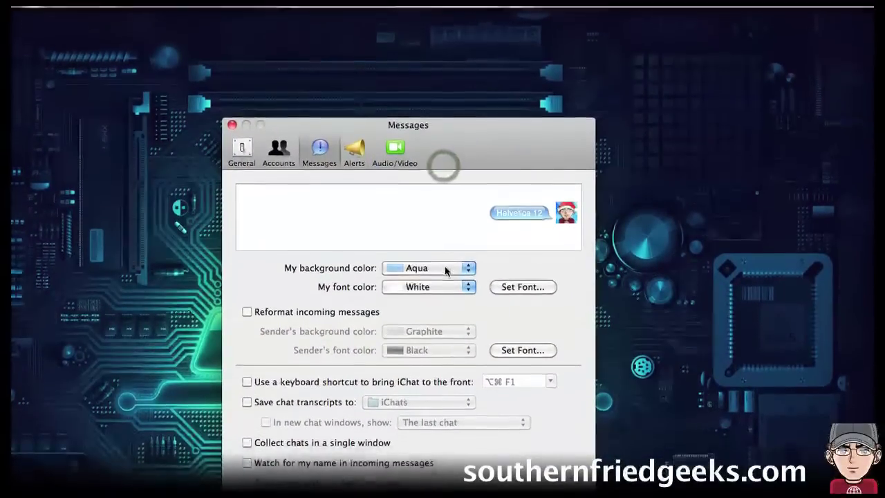
# Set my background color to a custom Red from the Apple palette and close the Colors window
pyautogui.click(445, 269)
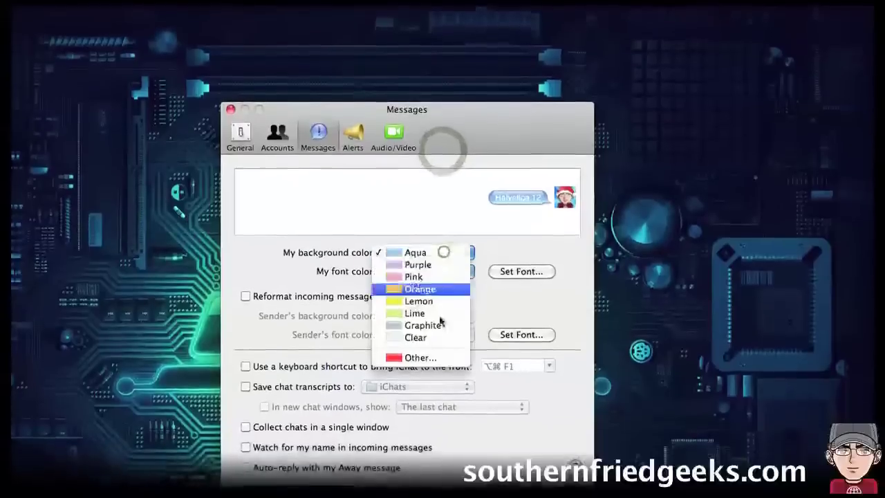
pyautogui.click(428, 370)
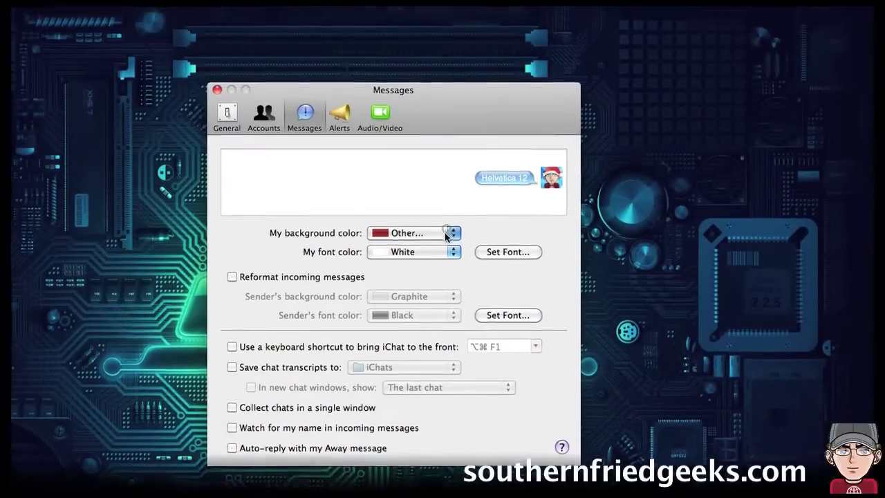
pyautogui.click(450, 221)
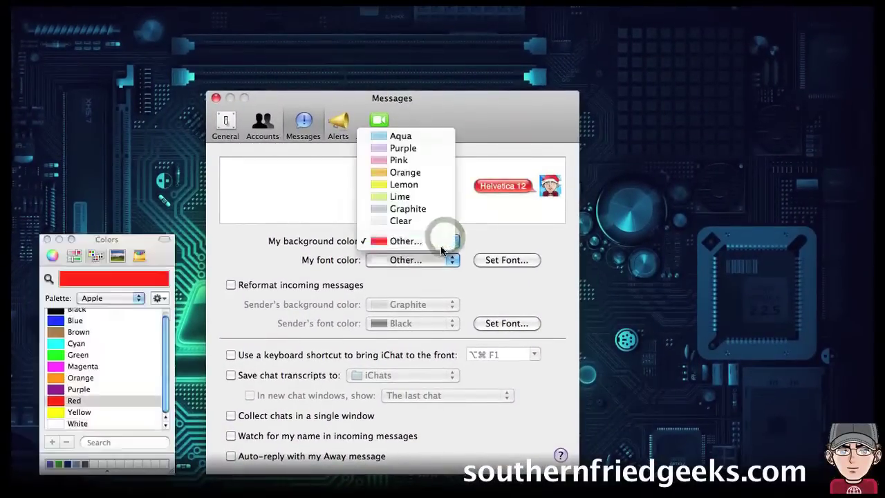
pyautogui.click(444, 248)
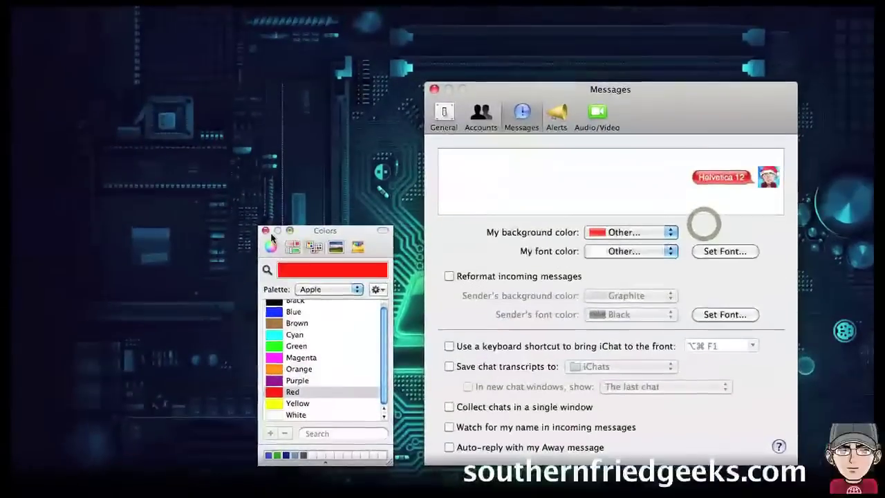
pyautogui.click(263, 241)
# Set my font color to White after checking the other font color choices
pyautogui.click(626, 263)
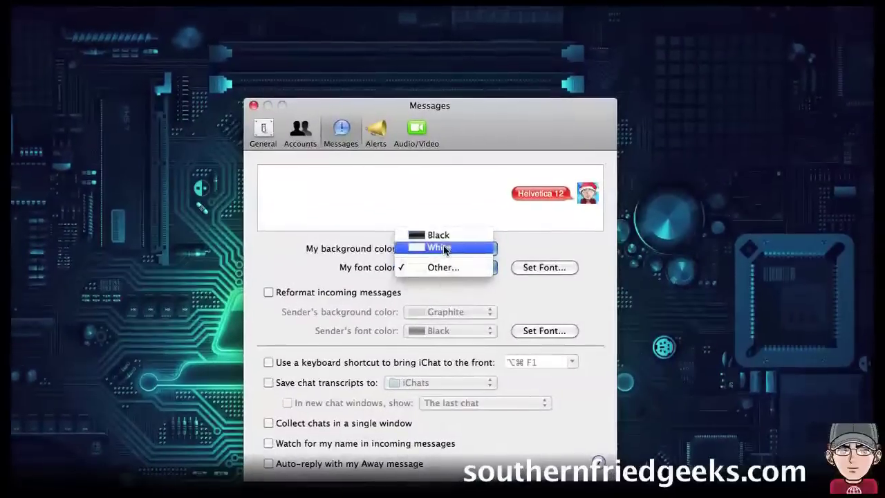
pyautogui.click(480, 229)
pyautogui.click(445, 269)
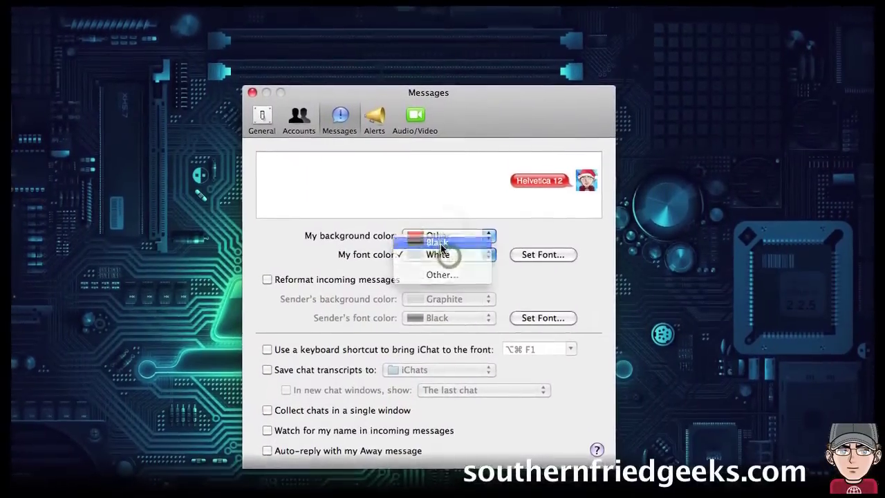
pyautogui.click(444, 257)
pyautogui.click(448, 256)
pyautogui.click(452, 271)
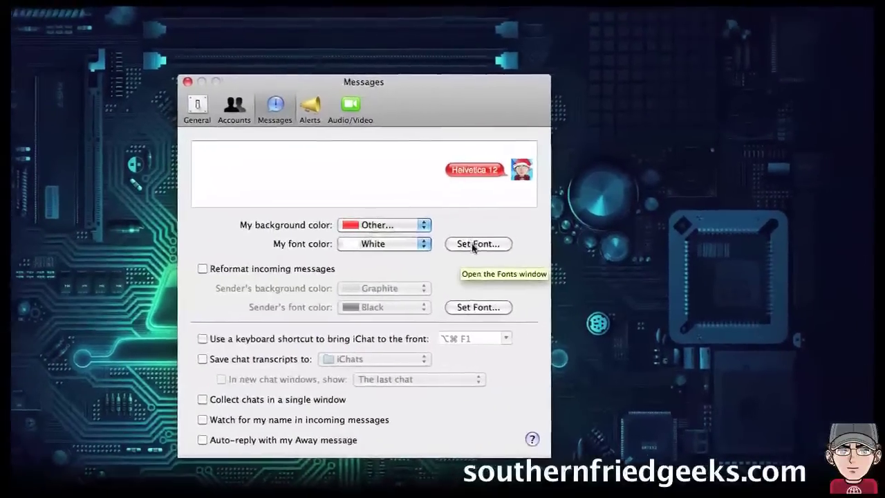
pyautogui.click(528, 242)
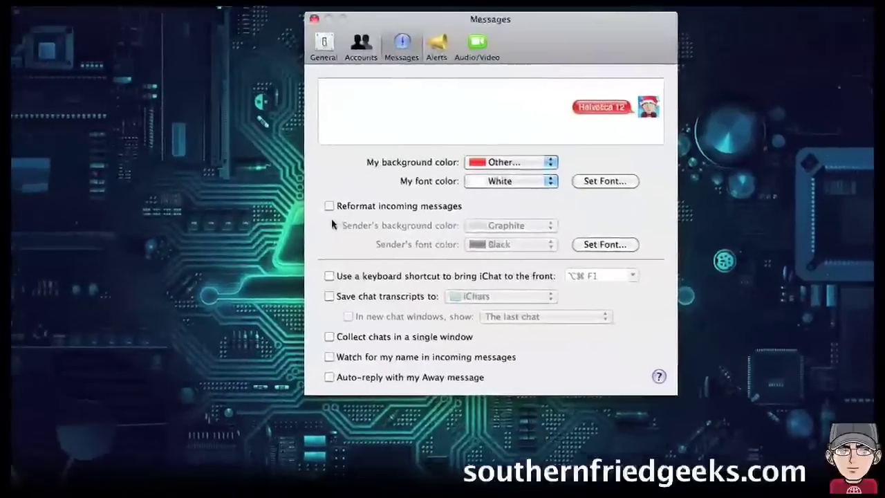
# Try out reformatting of incoming messages by browsing the sender's background colors, and turn the option back off
pyautogui.click(179, 102)
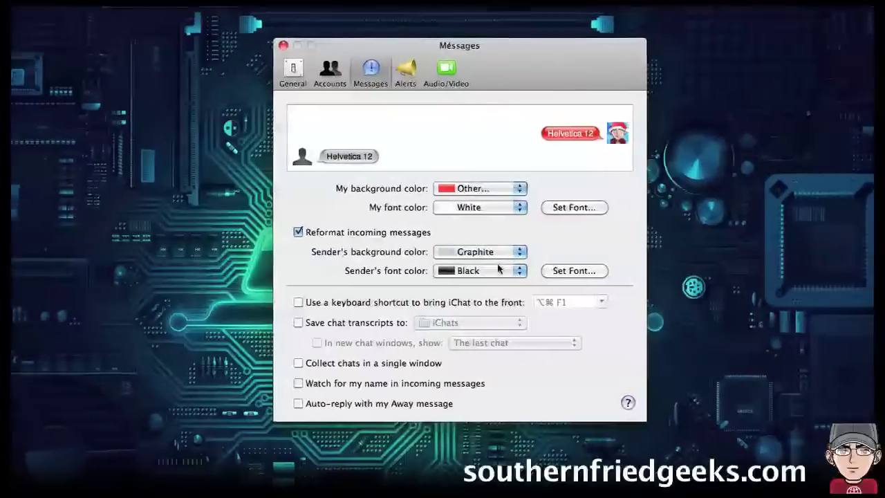
pyautogui.click(577, 271)
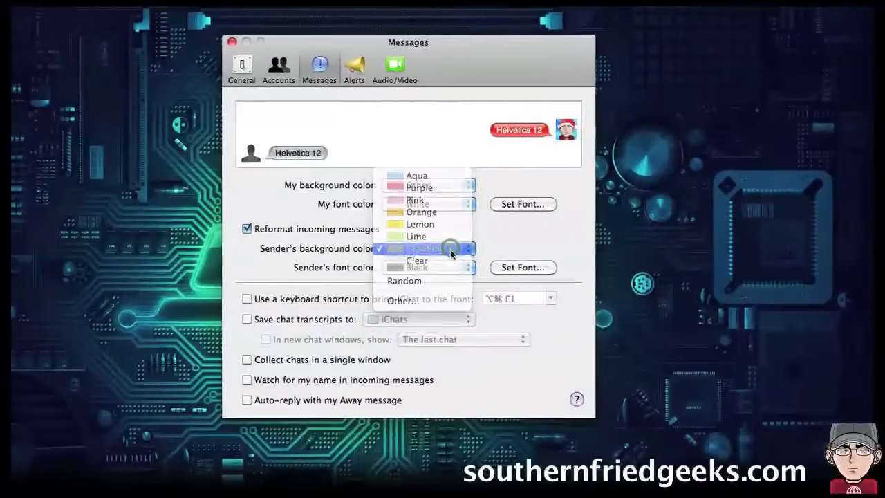
pyautogui.click(591, 269)
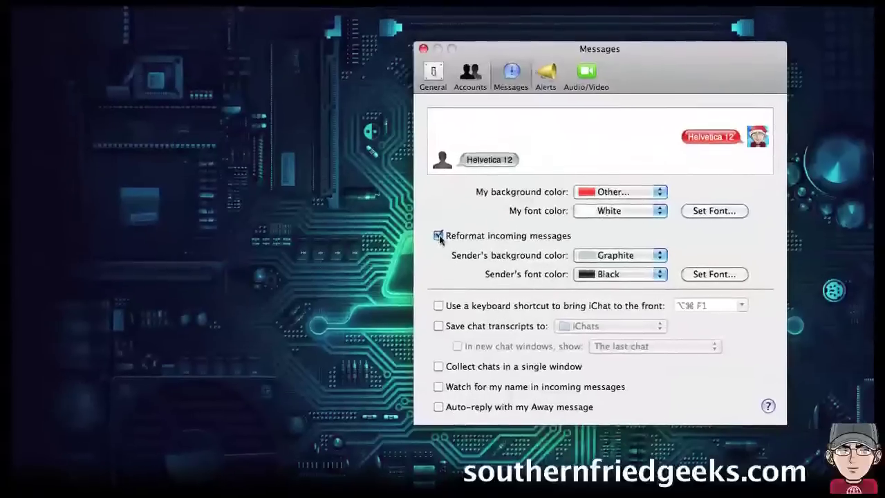
pyautogui.click(439, 236)
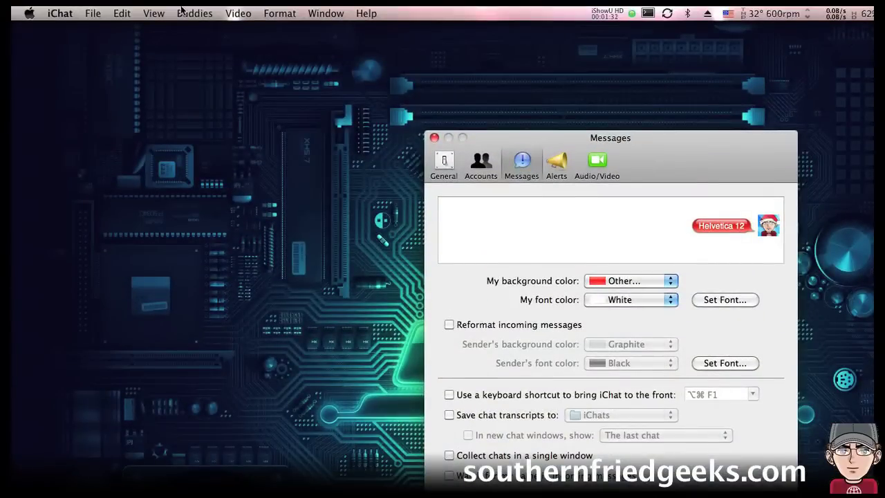
# Change the message display style to Show as Boxes
pyautogui.press('super+Tab')
pyautogui.click(671, 153)
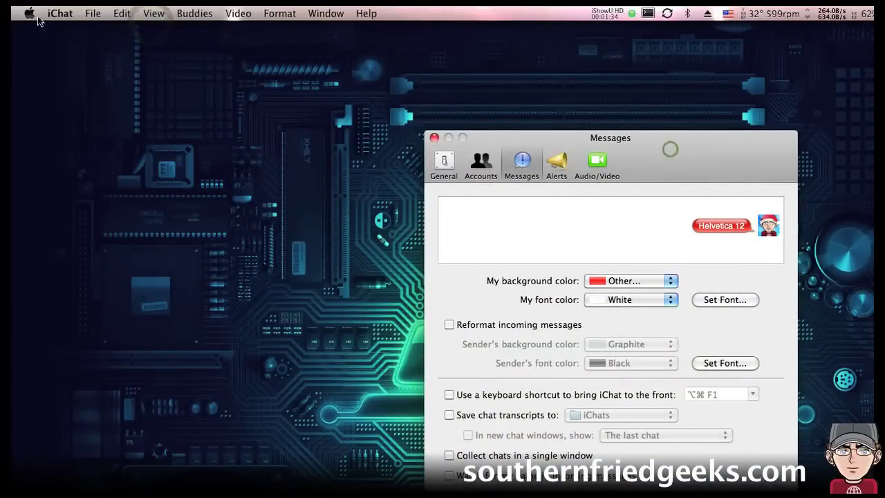
pyautogui.click(154, 13)
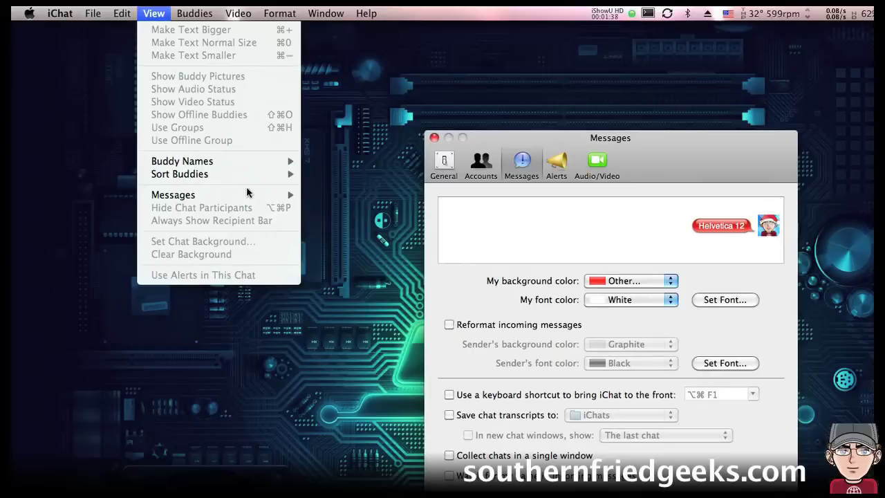
pyautogui.moveTo(249, 198)
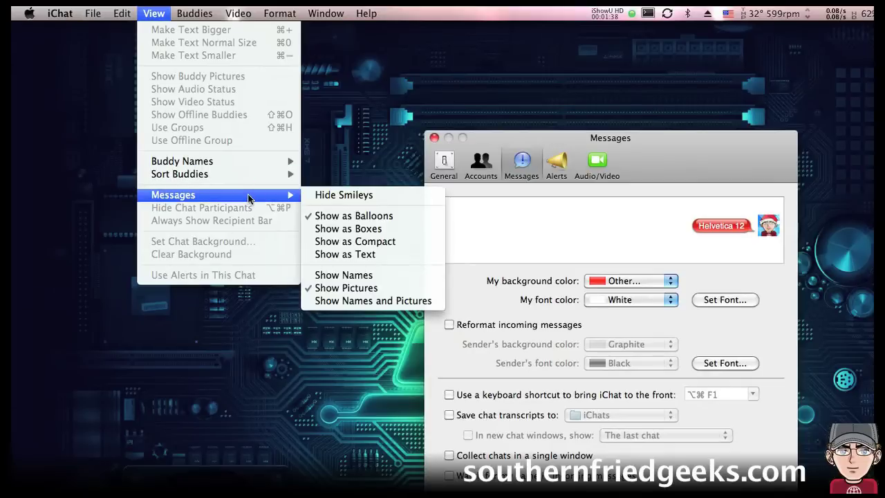
pyautogui.click(403, 229)
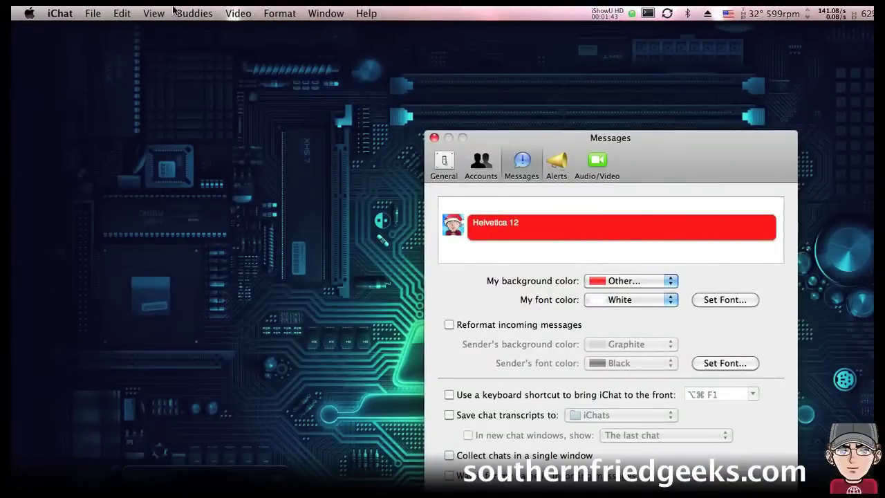
# Switch the message display style to Show as Compact
pyautogui.click(114, 13)
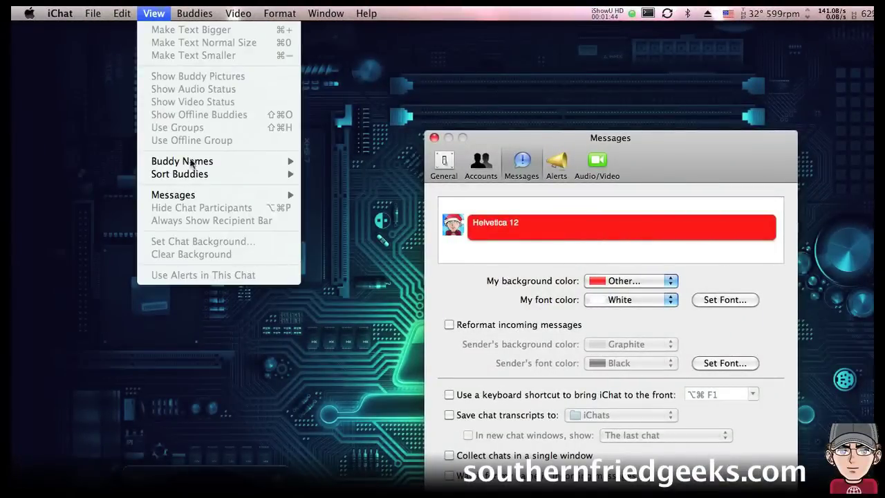
pyautogui.moveTo(236, 196)
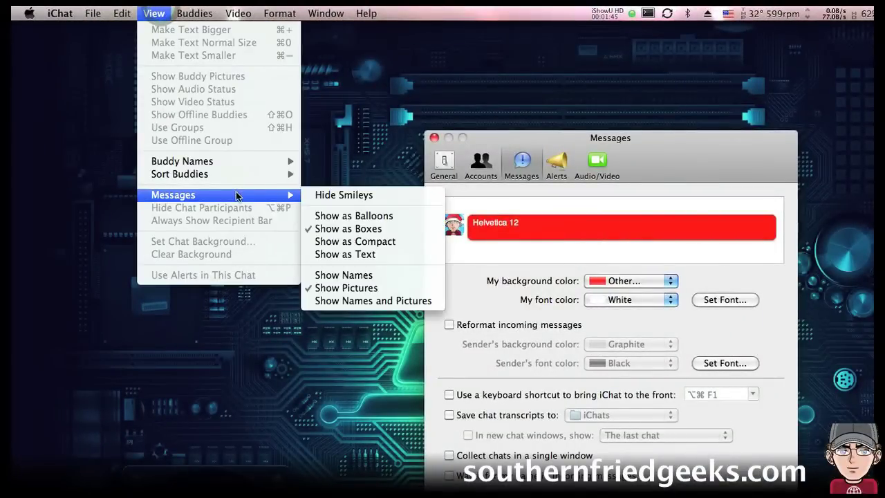
pyautogui.click(355, 241)
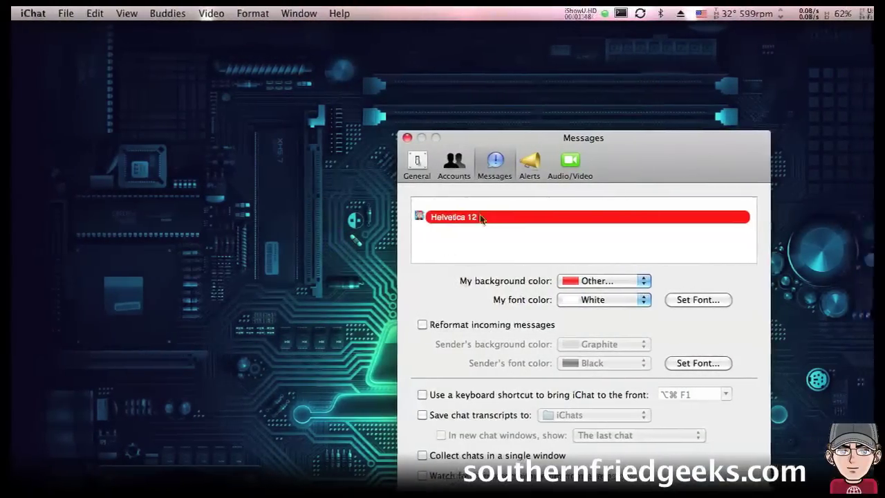
# Switch the message display style to Show as Text
pyautogui.click(140, 13)
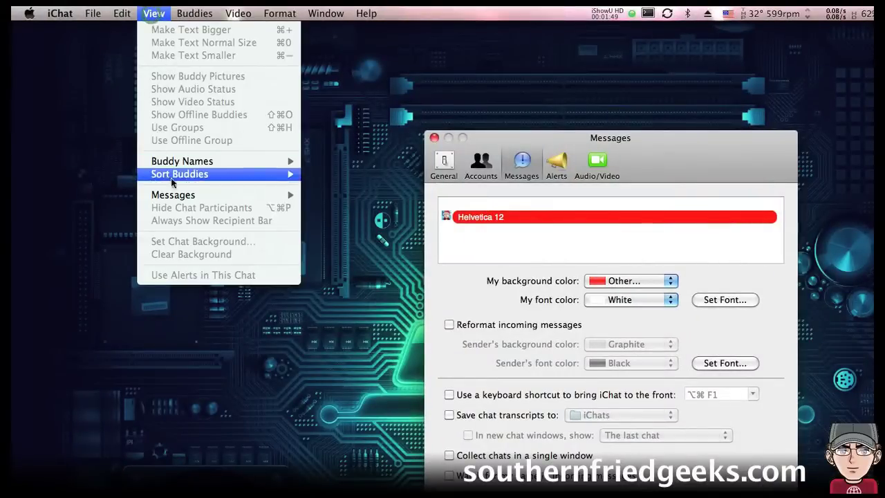
pyautogui.moveTo(177, 199)
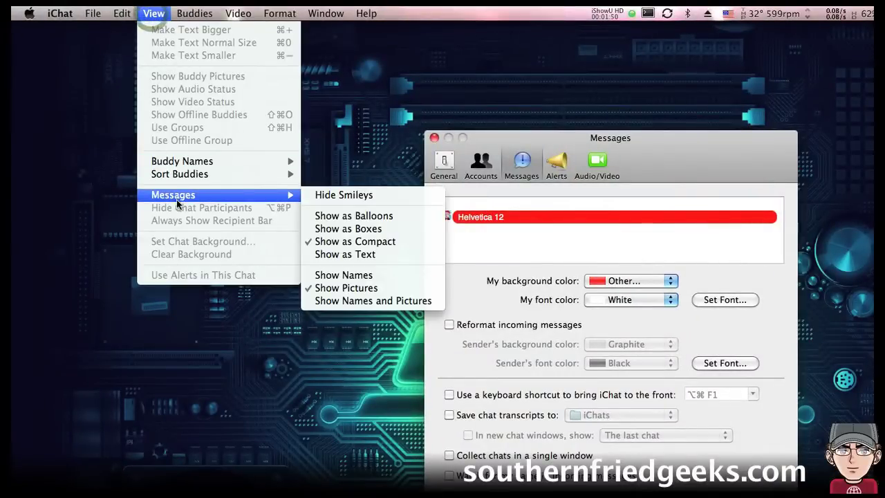
pyautogui.click(361, 255)
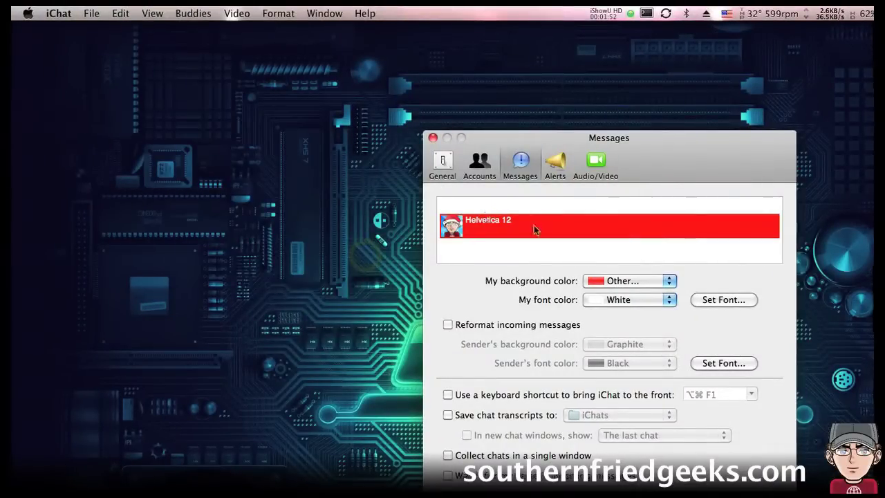
# Set messages to show only names instead of pictures
pyautogui.click(154, 15)
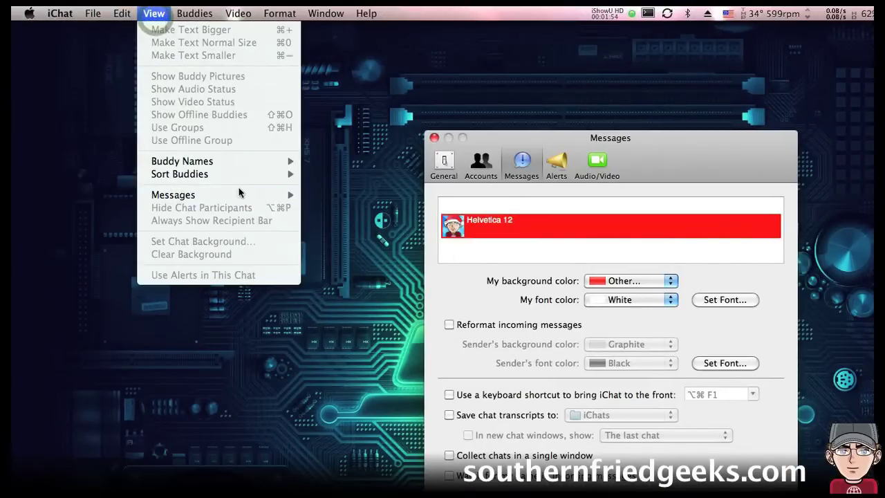
pyautogui.moveTo(241, 194)
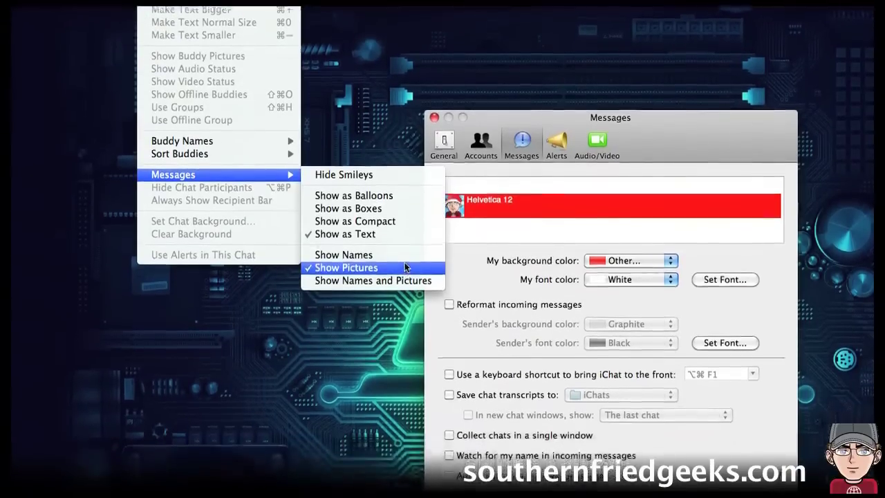
pyautogui.click(399, 275)
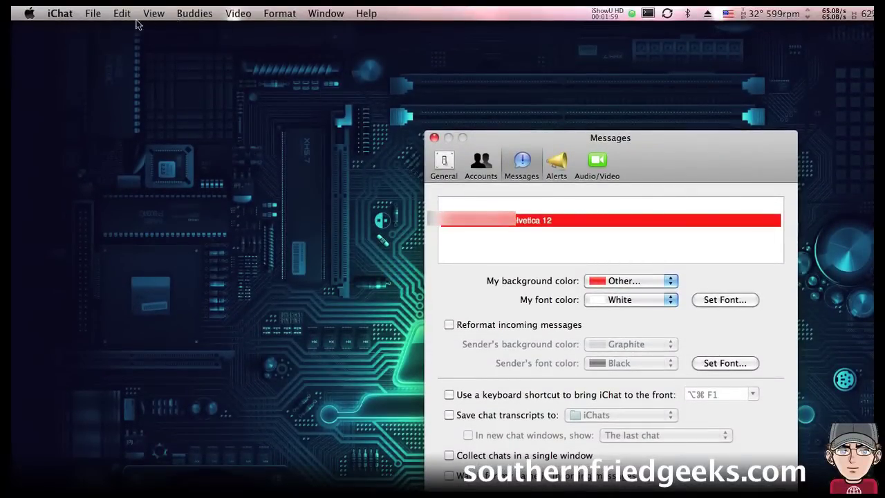
# Set messages to show both names and pictures
pyautogui.click(153, 13)
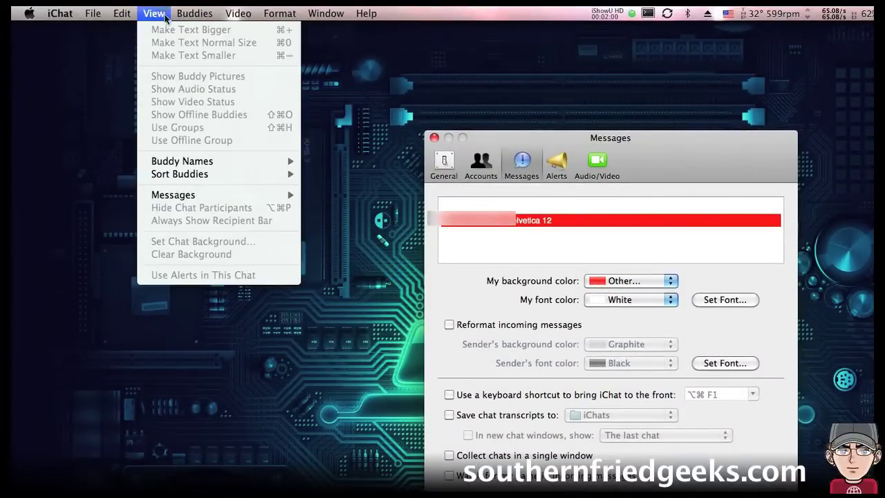
pyautogui.moveTo(257, 196)
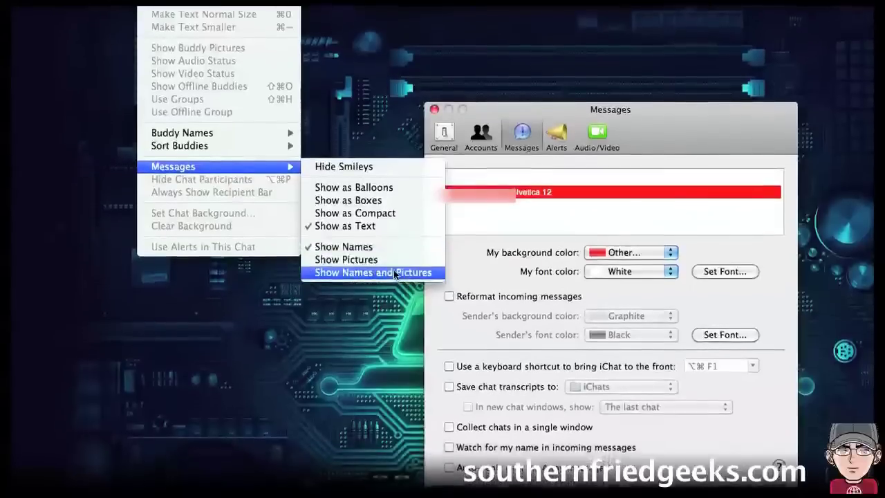
pyautogui.click(387, 300)
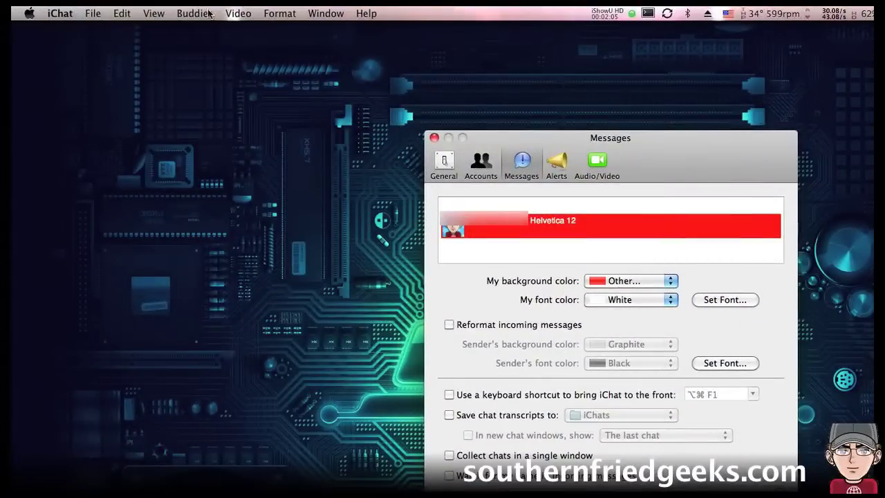
# Set messages to show only pictures, without names
pyautogui.click(154, 13)
pyautogui.moveTo(210, 196)
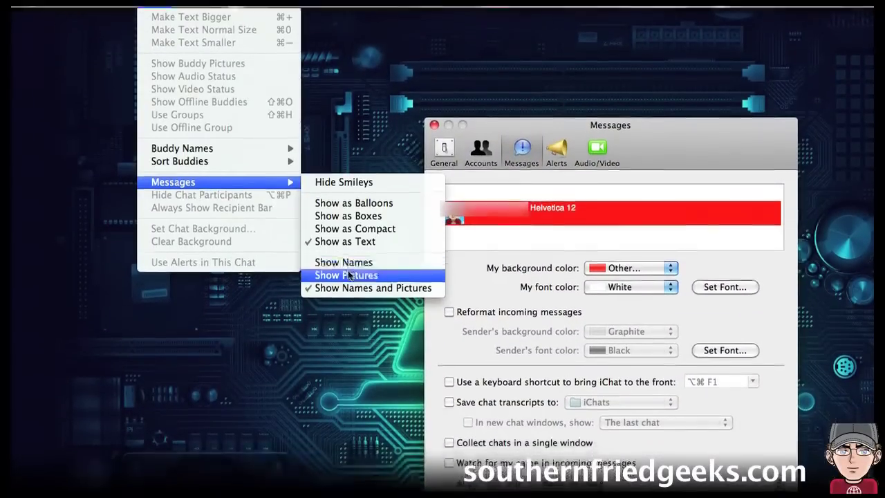
pyautogui.click(347, 289)
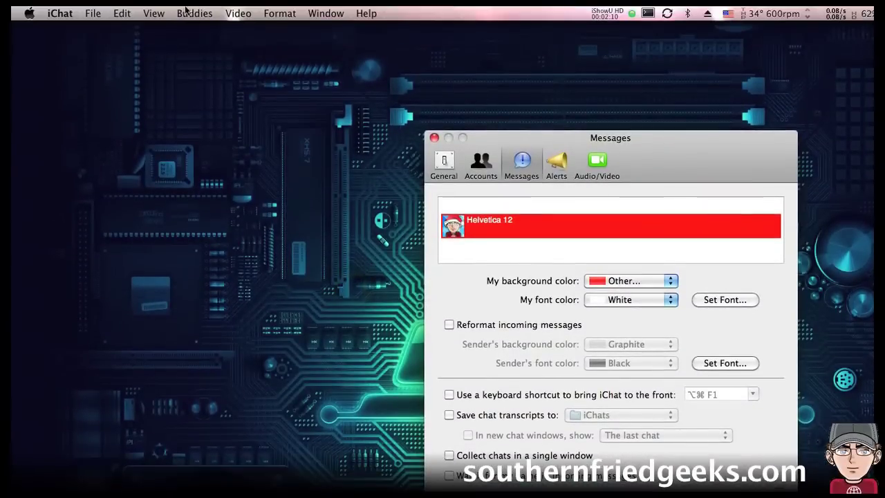
pyautogui.click(154, 13)
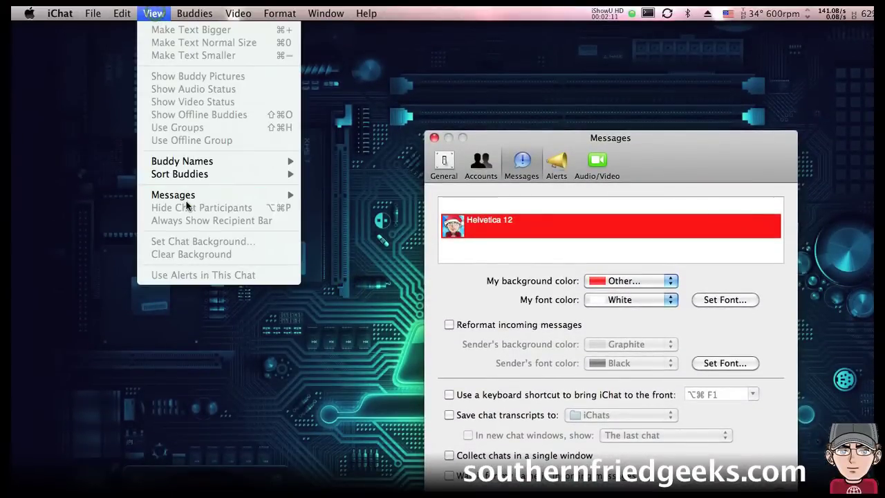
pyautogui.moveTo(207, 195)
pyautogui.click(620, 257)
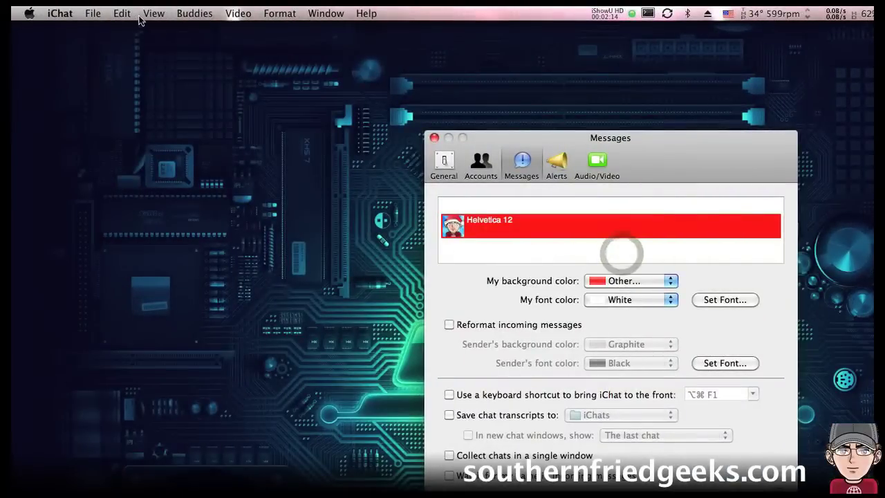
# Switch the message display style to Show as Balloons
pyautogui.click(154, 13)
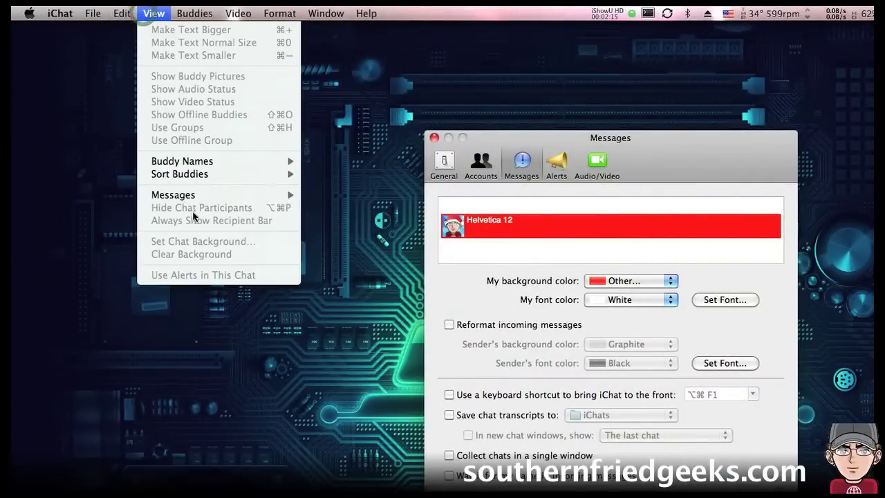
pyautogui.moveTo(194, 198)
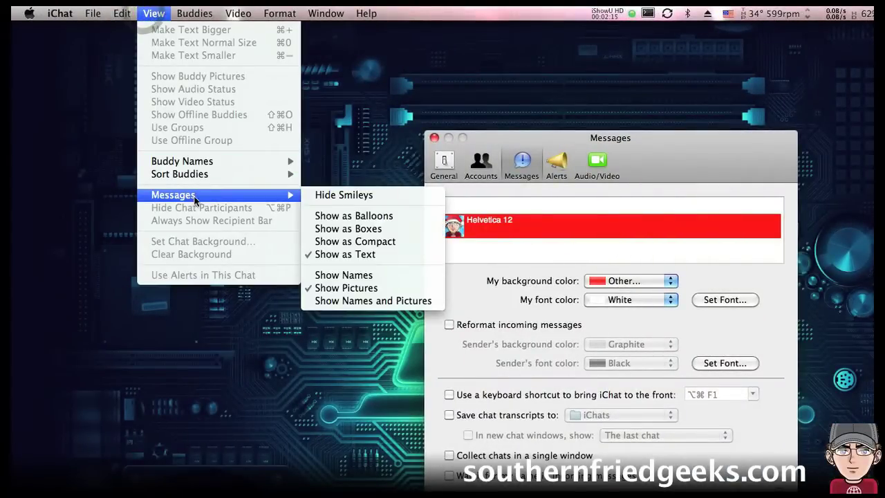
pyautogui.click(397, 216)
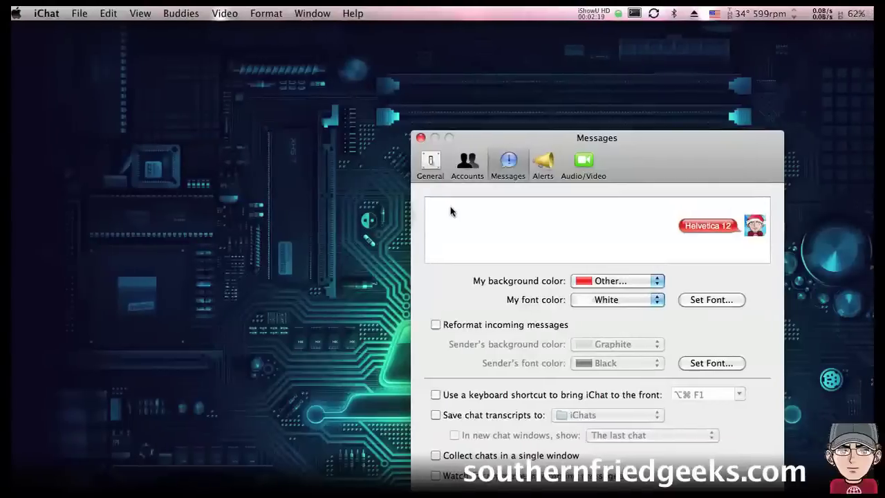